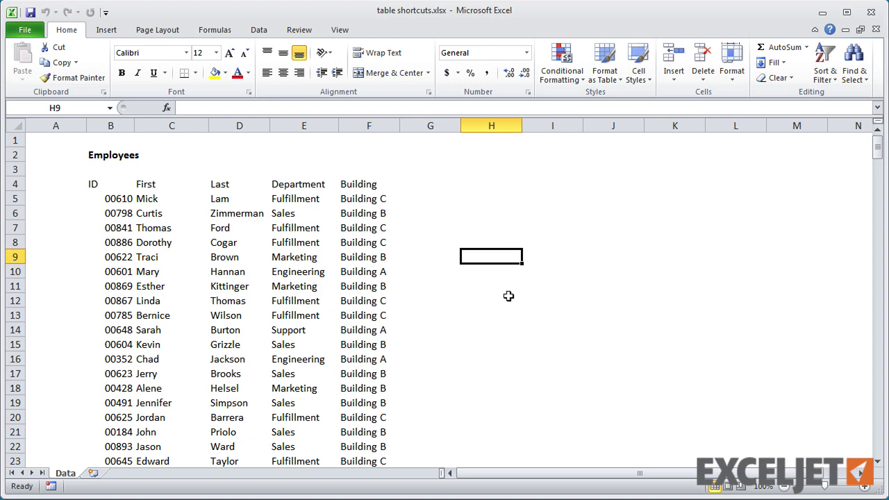
Convert the Employees data range into an Excel table with headers
click(243, 272)
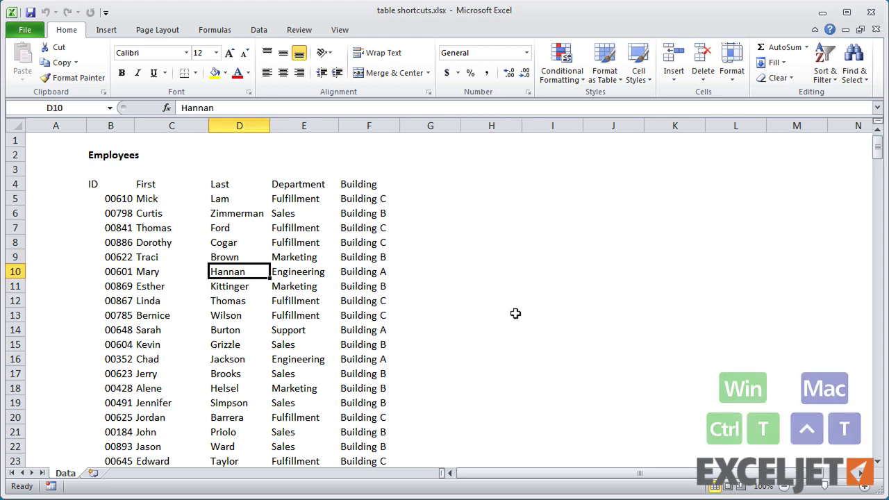
key(ctrl+t)
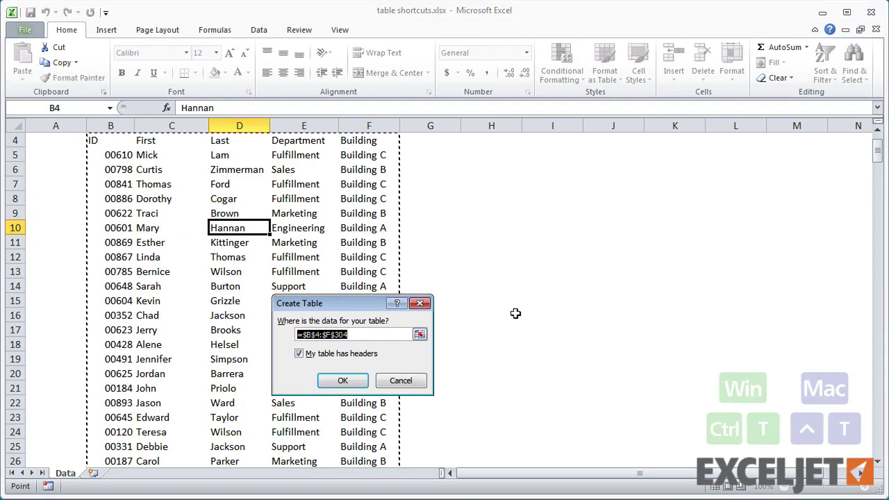
key(Return)
Toggle the table's filter buttons off and back on with Ctrl+Shift+L
scroll(515, 313, up, 1)
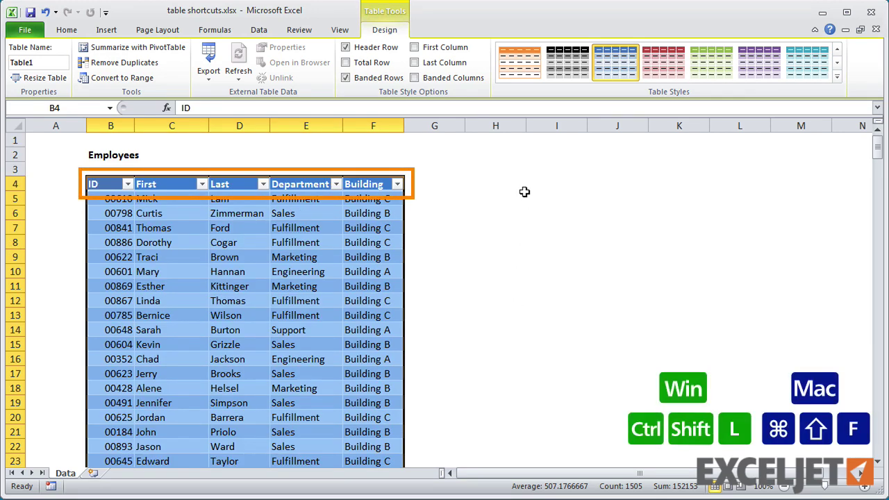
key(ctrl+shift+l)
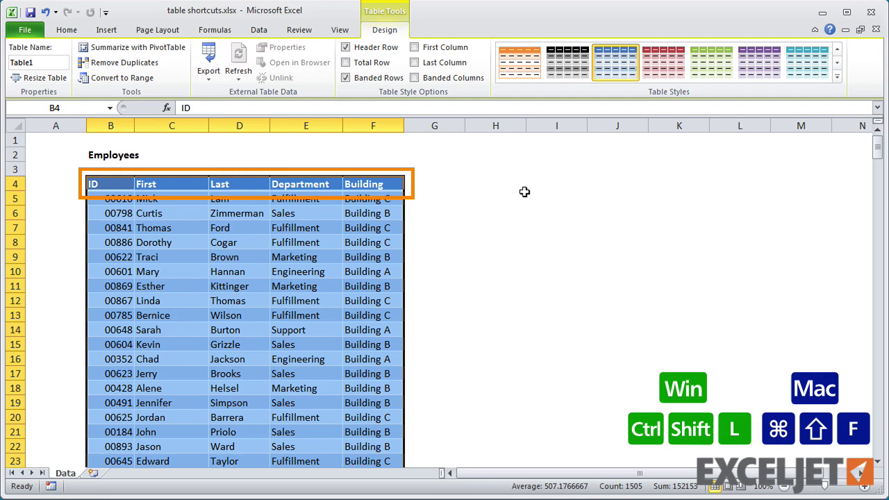
key(ctrl+shift+l)
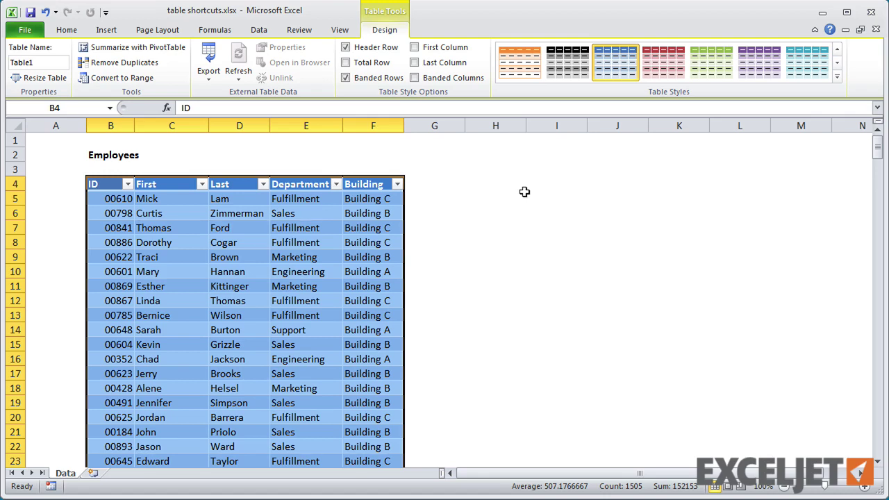
click(258, 270)
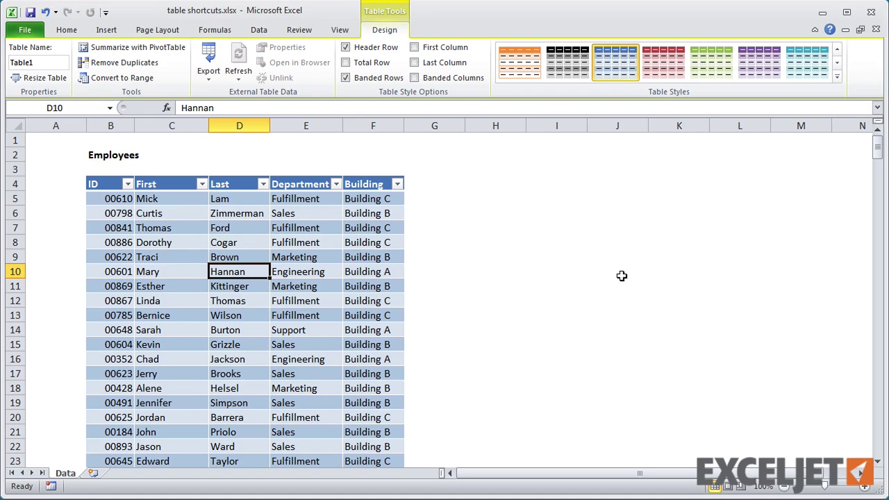
key(ctrl+a)
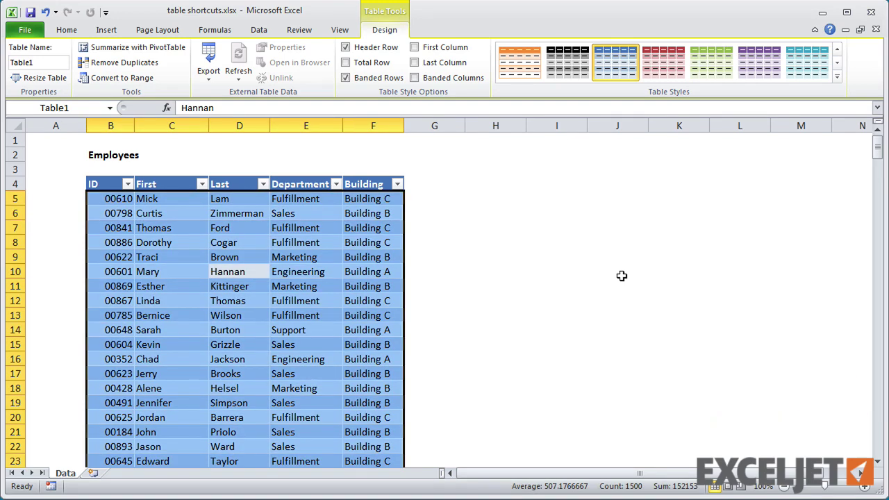
key(shift+BackSpace)
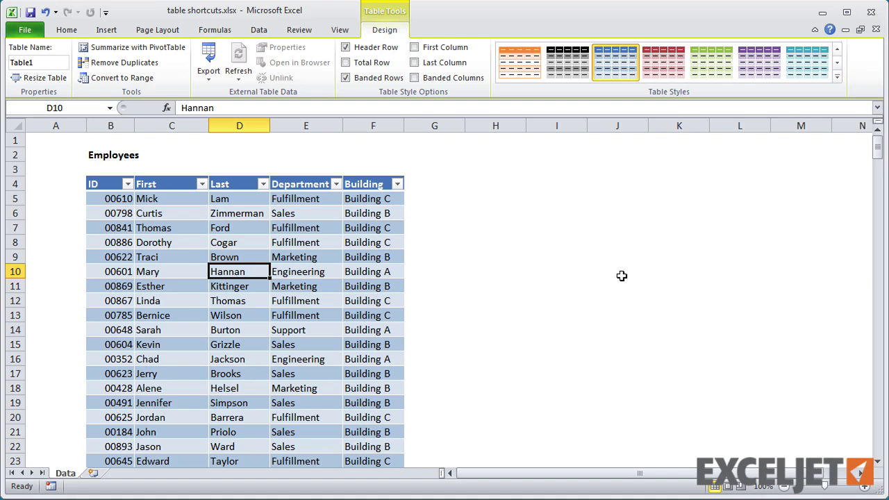
key(ctrl+a)
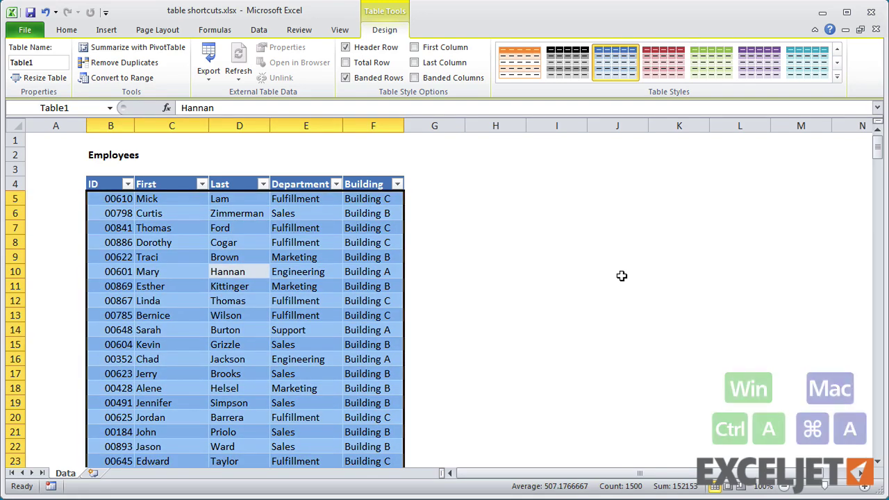
key(ctrl+a)
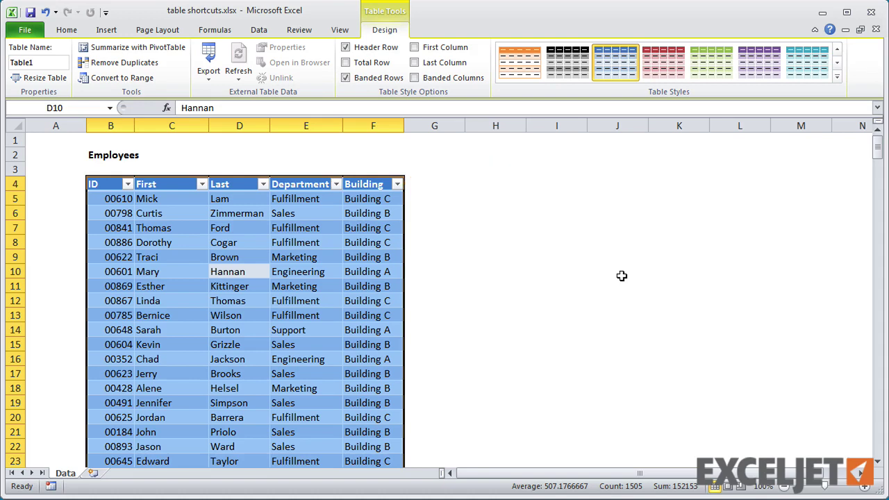
key(shift+BackSpace)
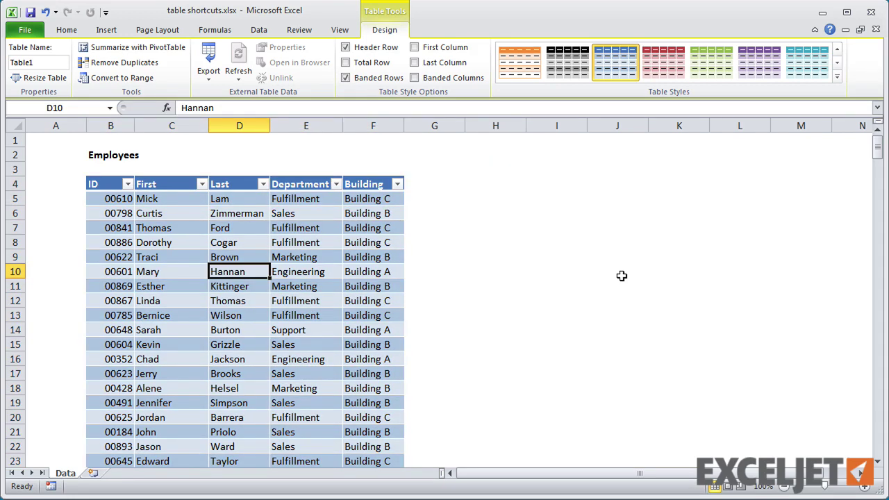
key(shift+space)
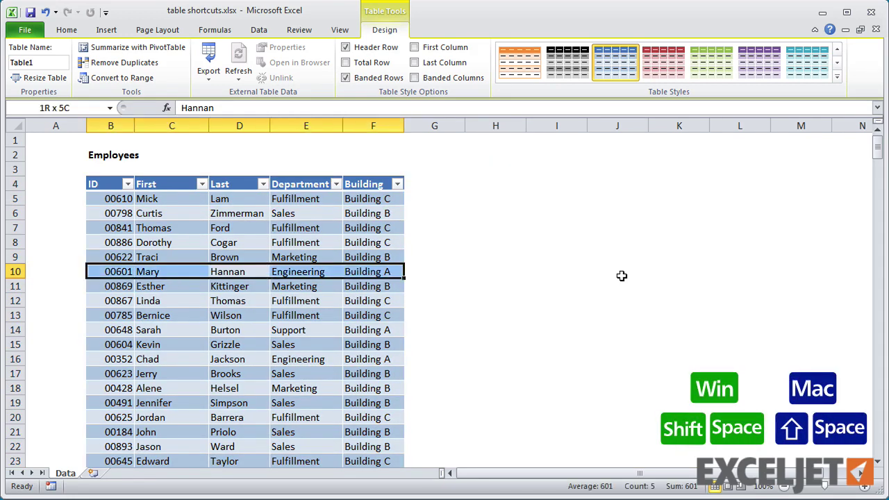
key(shift+BackSpace)
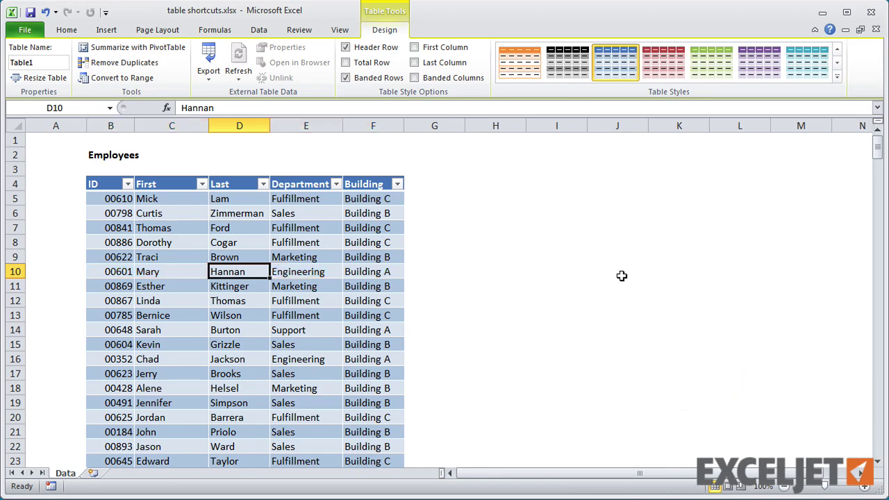
key(ctrl+space)
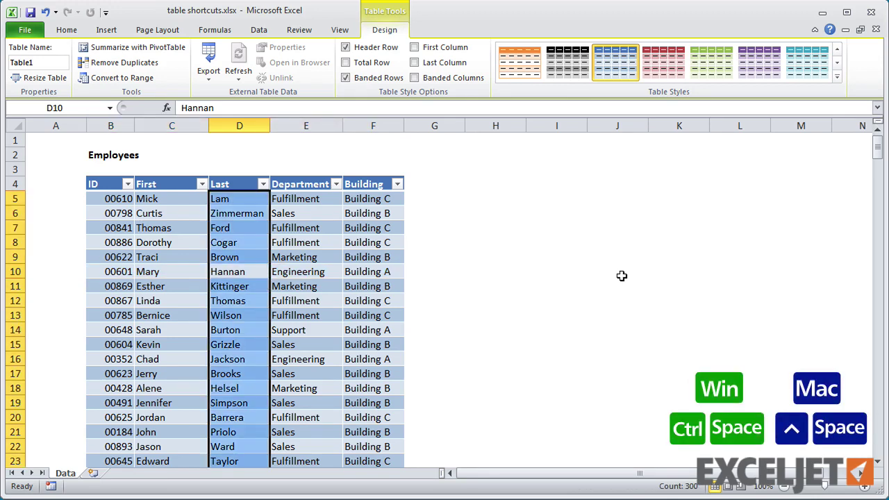
key(shift+BackSpace)
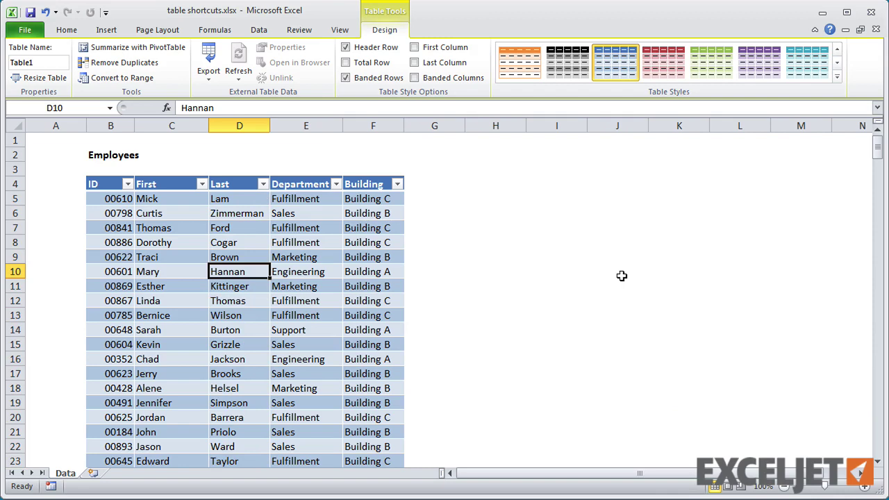
key(shift+Down)
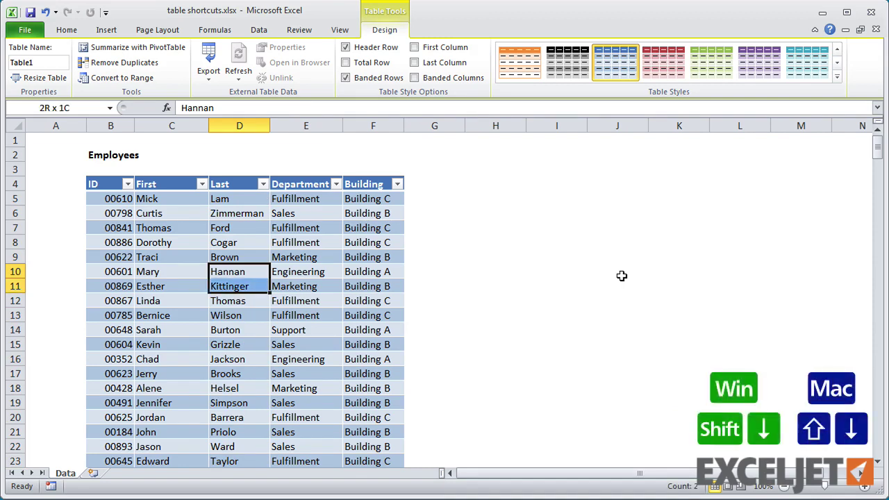
key(shift+space)
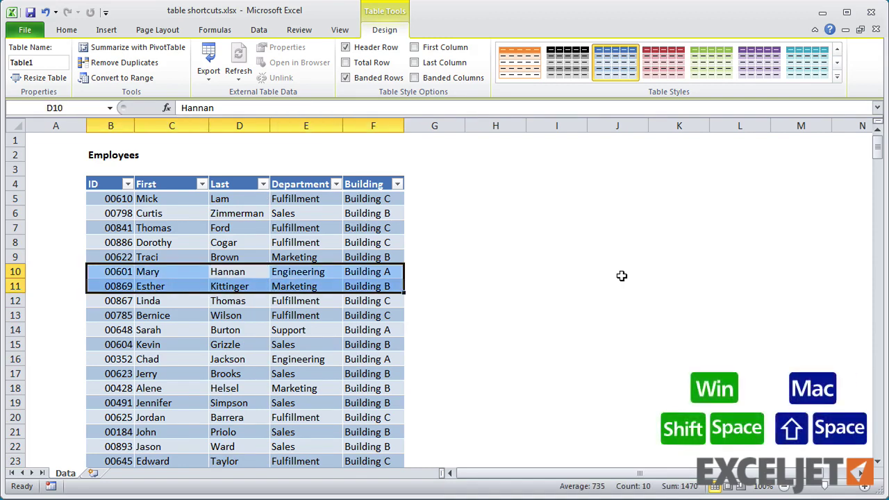
key(shift+BackSpace)
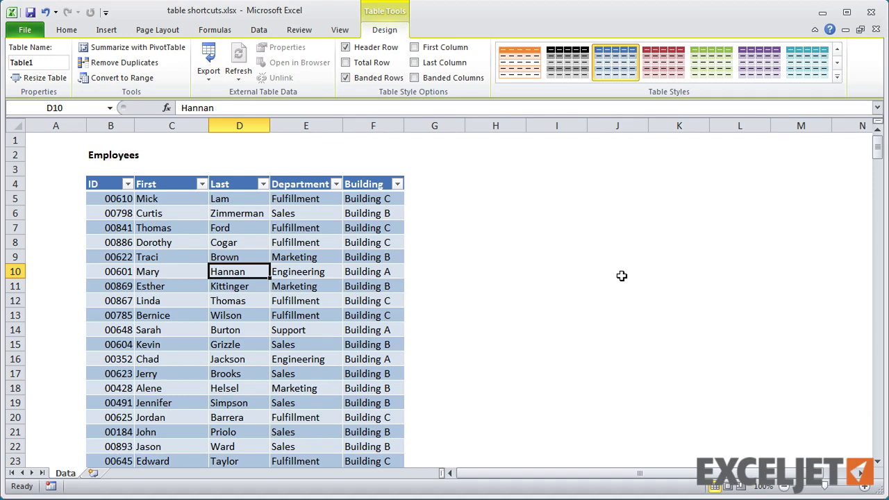
key(shift+Right)
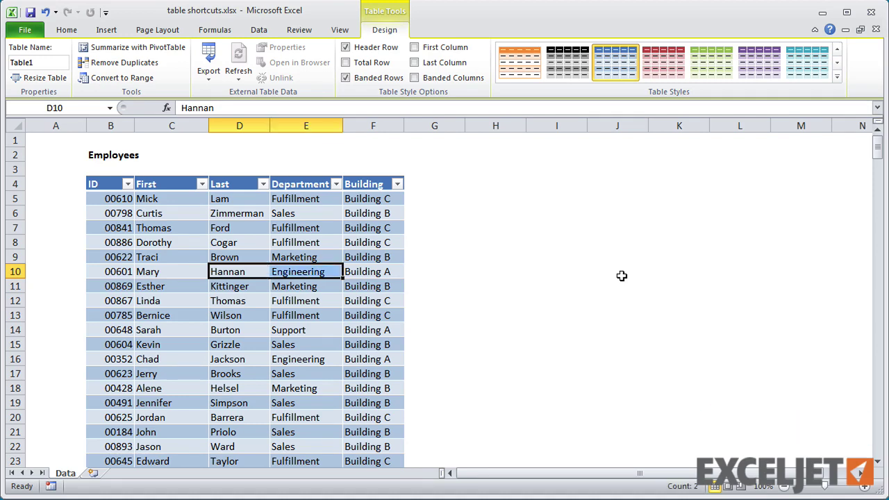
key(ctrl+space)
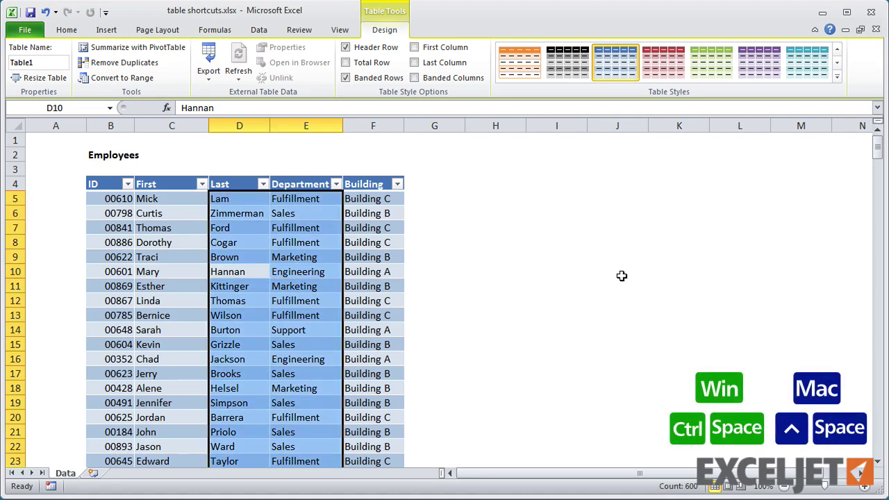
key(shift+BackSpace)
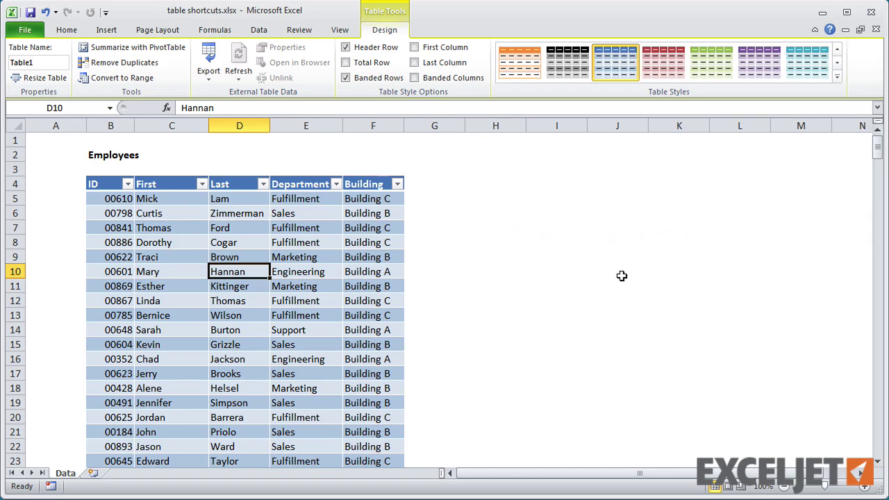
Insert three blank table rows at row 10 and a blank column before Last
key(ctrl+shift+plus)
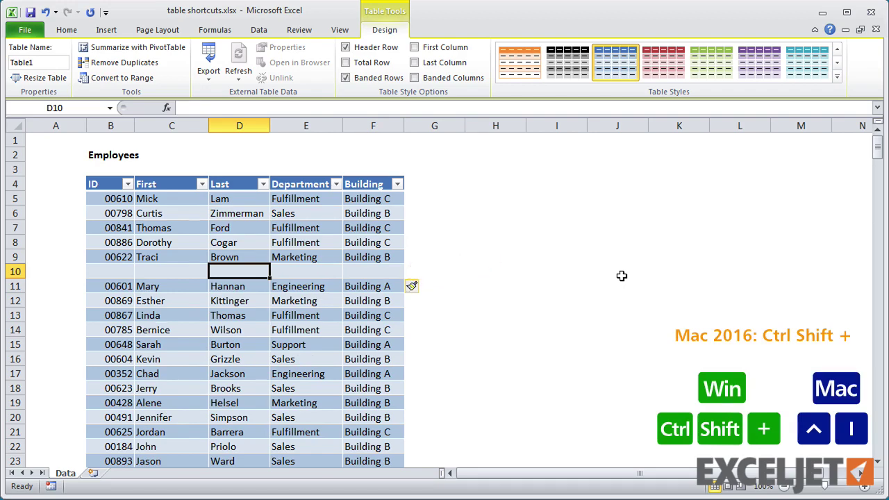
key(ctrl+shift+plus)
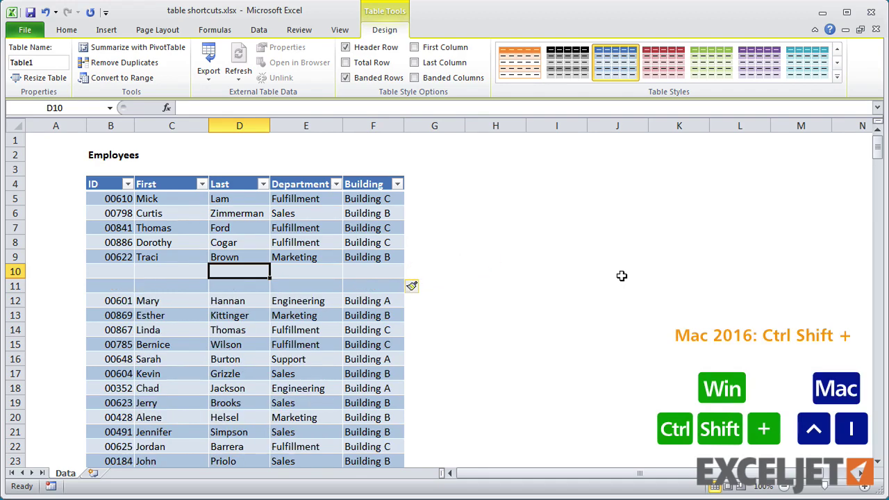
key(ctrl+shift+plus)
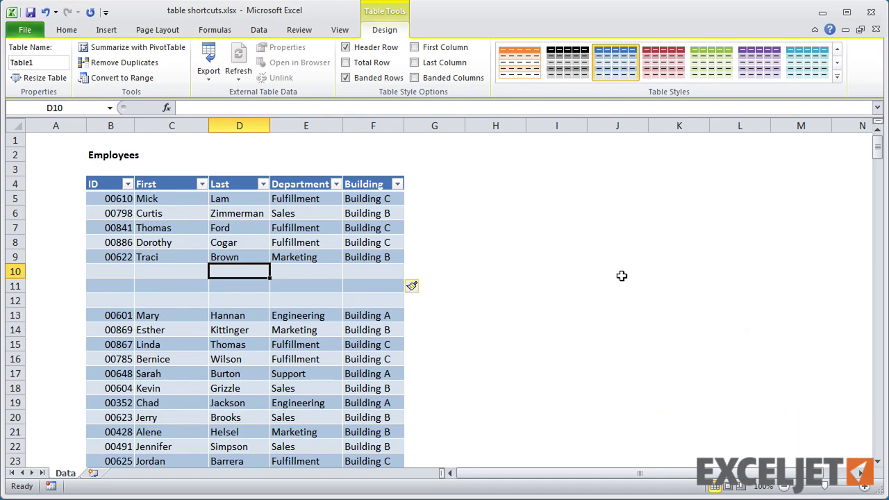
key(ctrl+space)
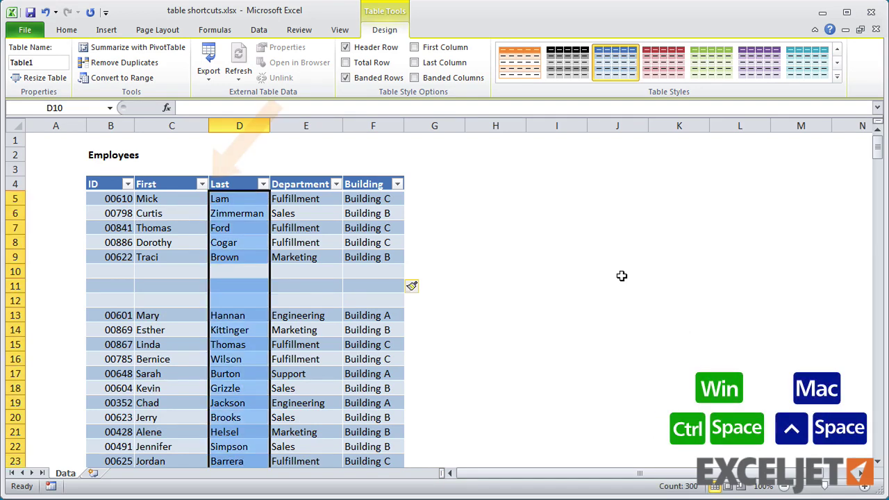
key(ctrl+shift+plus)
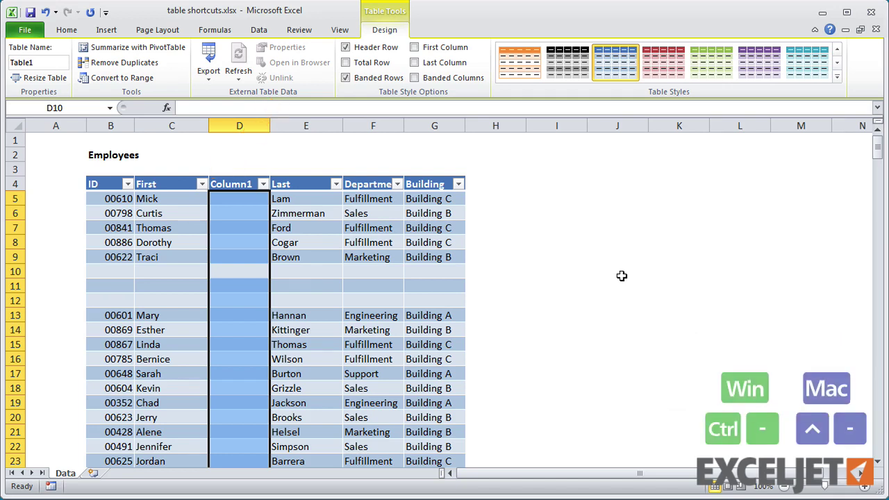
Delete the empty Column1 column, then delete the three blank rows at D10:D12
key(ctrl+minus)
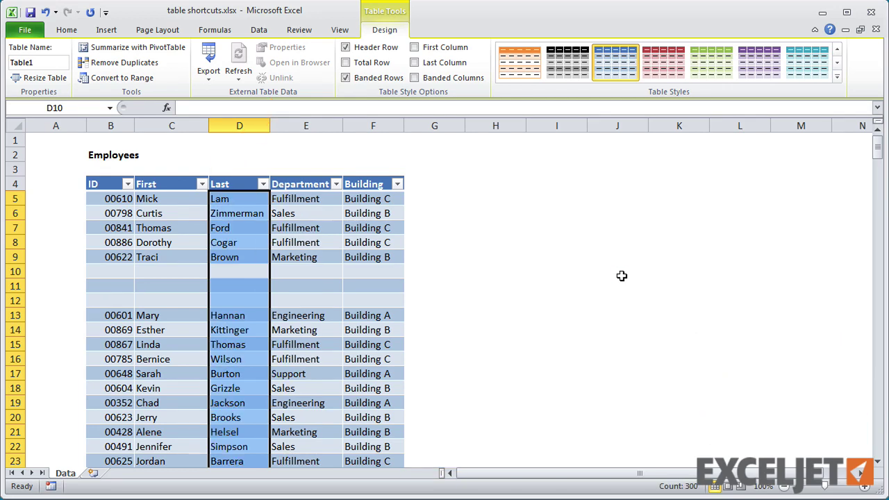
key(shift+BackSpace)
key(shift+Down)
key(shift+Down)
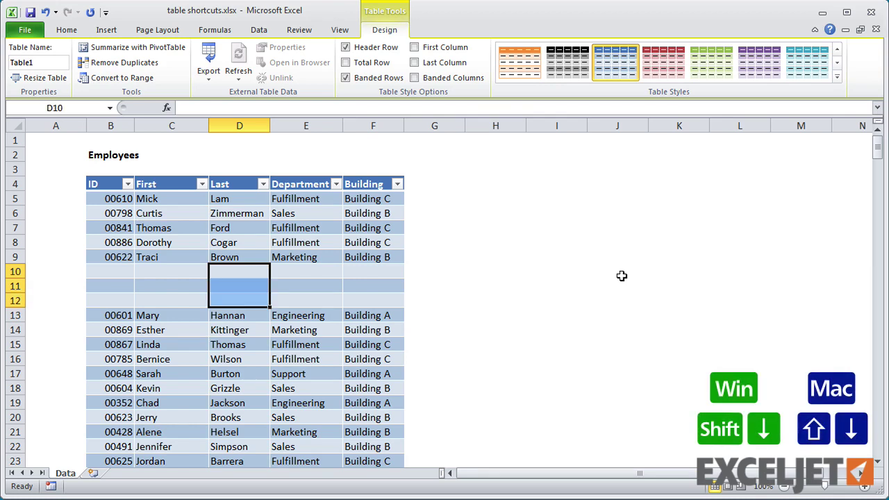
key(ctrl+minus)
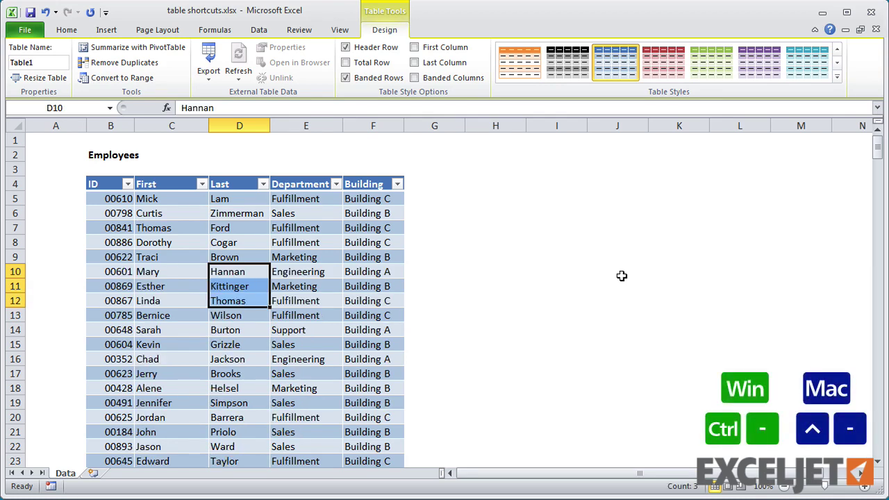
key(shift+BackSpace)
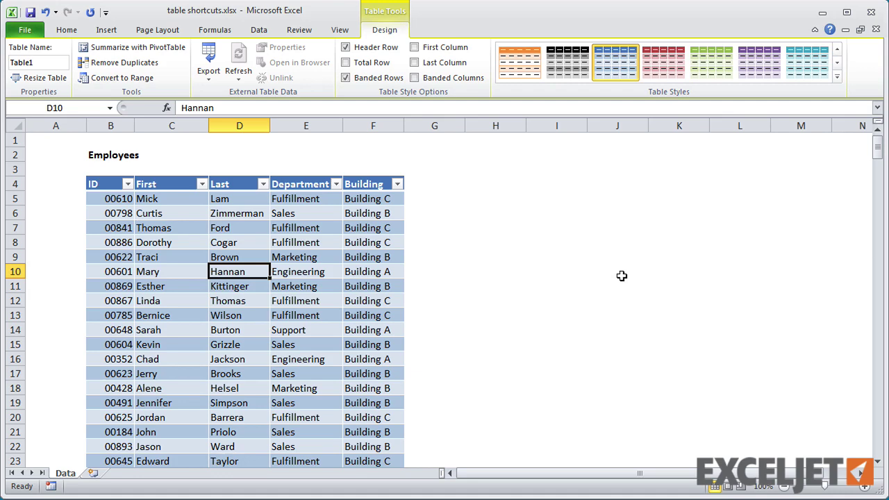
click(124, 256)
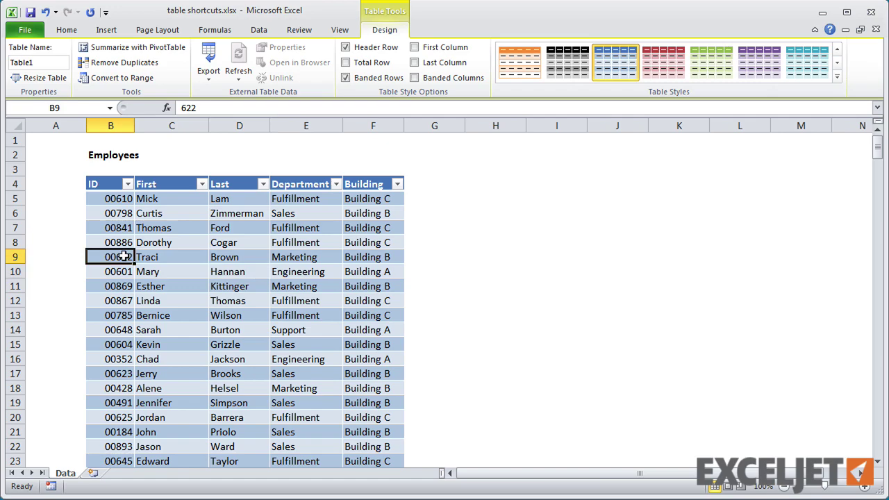
drag(124, 257, 361, 311)
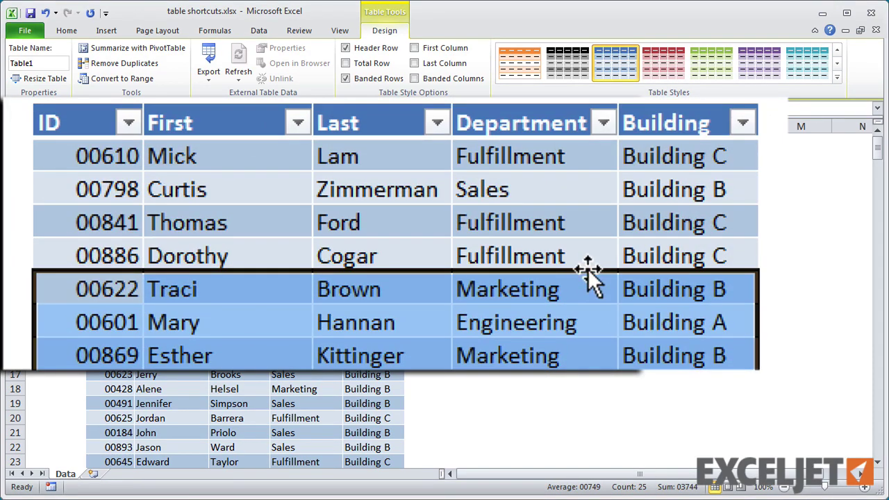
drag(587, 269, 619, 239)
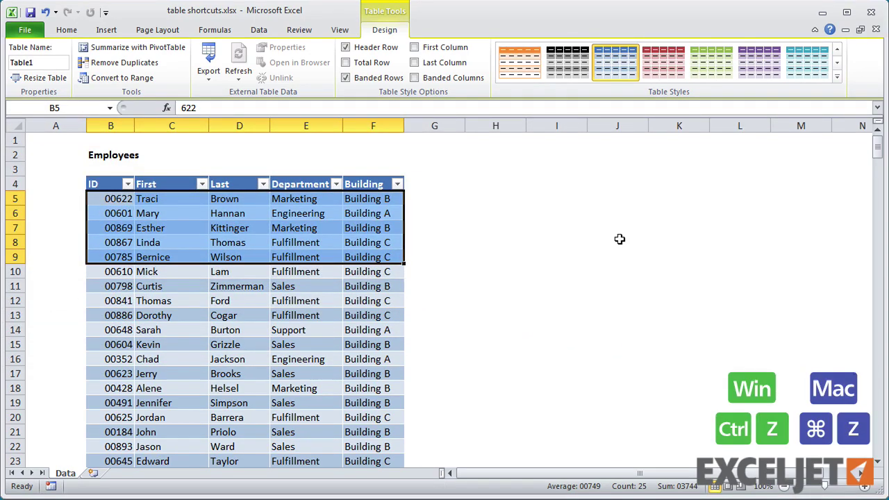
key(ctrl+z)
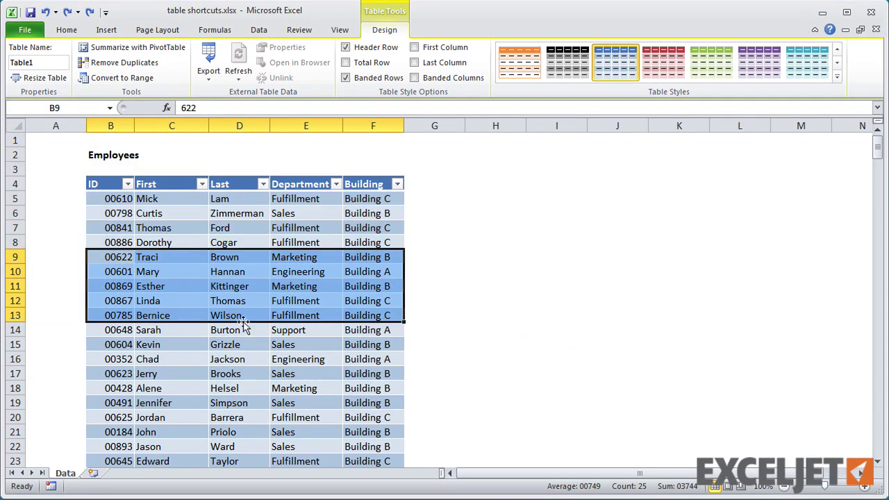
drag(125, 276, 383, 312)
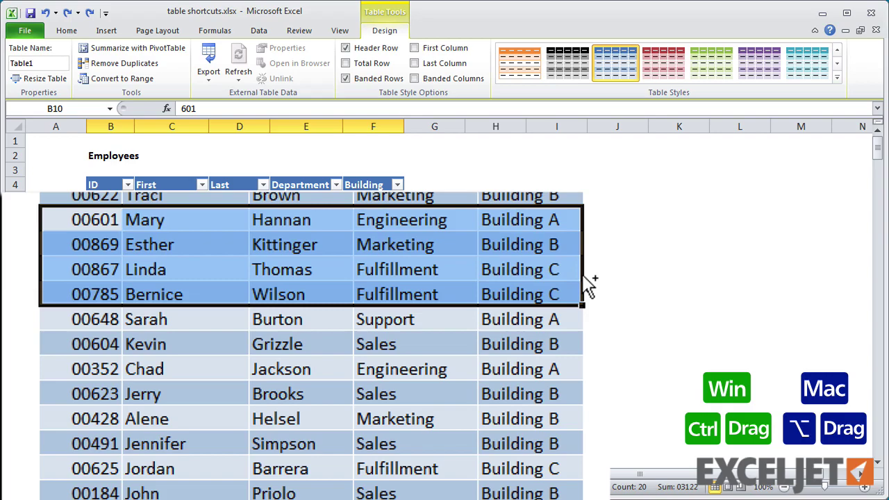
drag(589, 285, 575, 376)
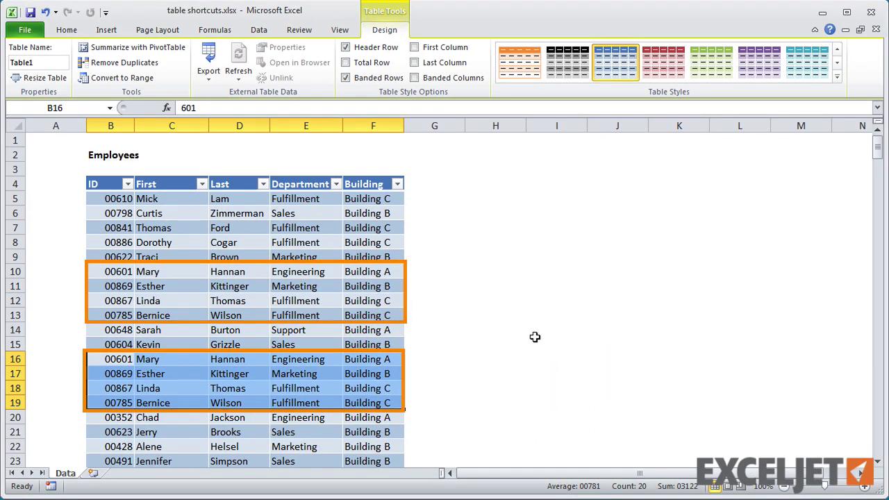
key(ctrl+z)
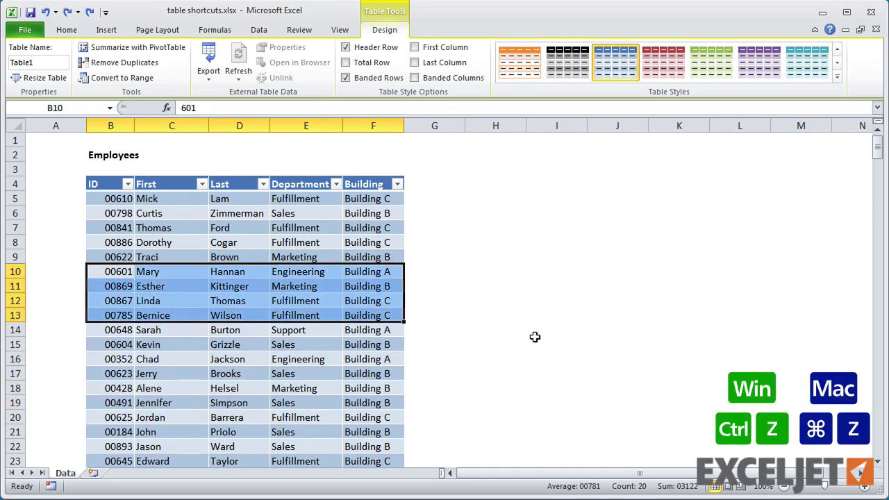
Filter the Department column to uncheck Fulfillment and Marketing, showing 165 of 300 records
click(306, 182)
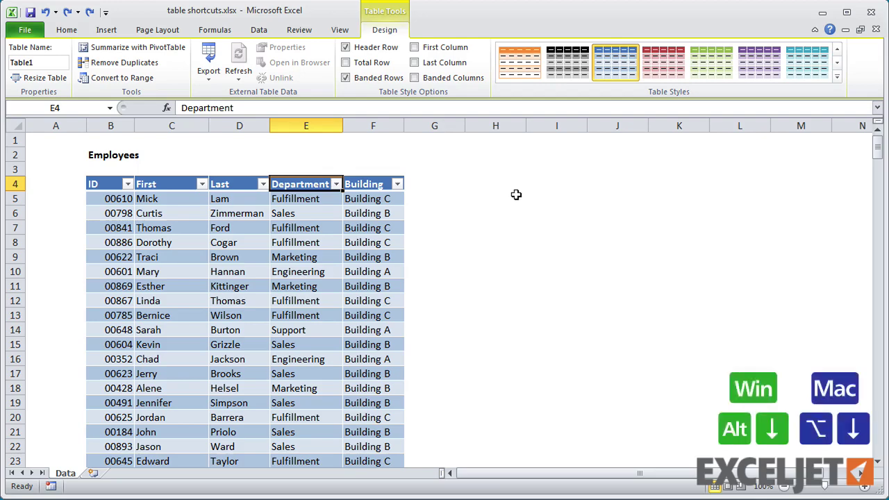
key(alt+Down)
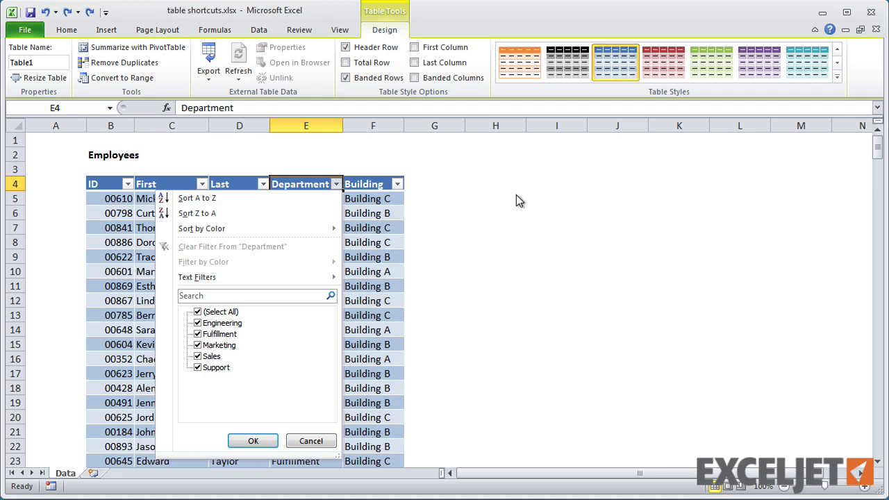
key(e)
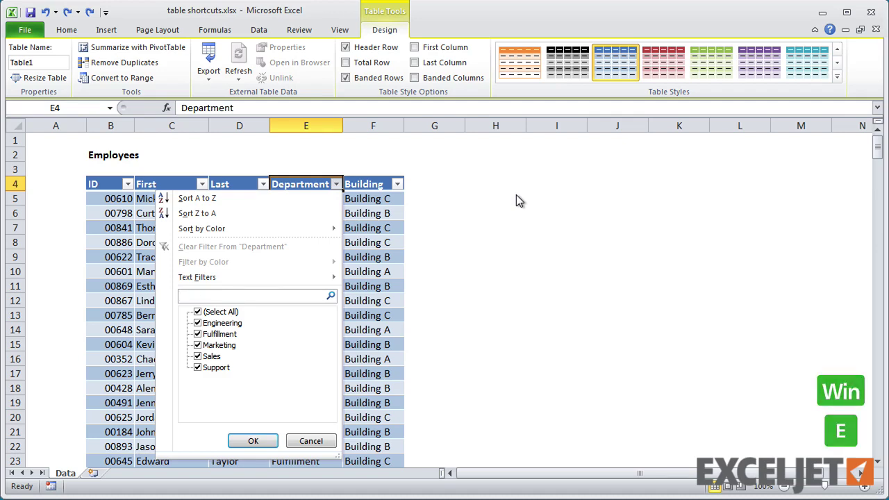
key(Tab)
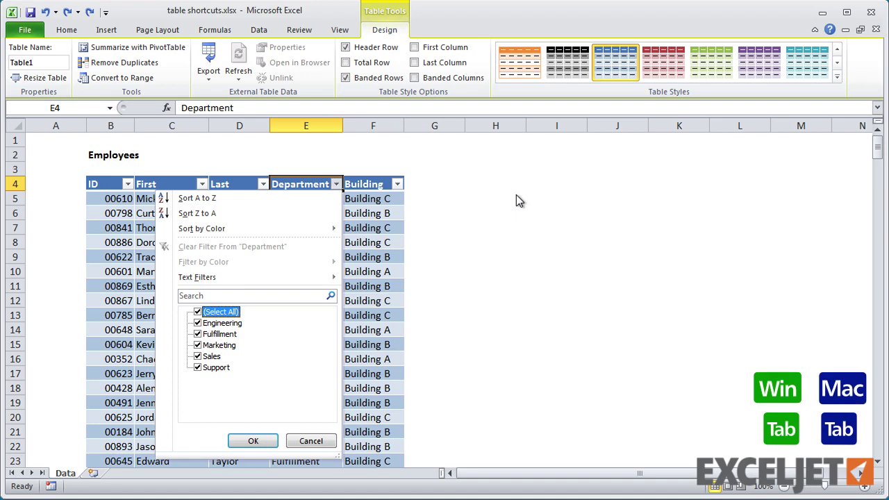
key(Down)
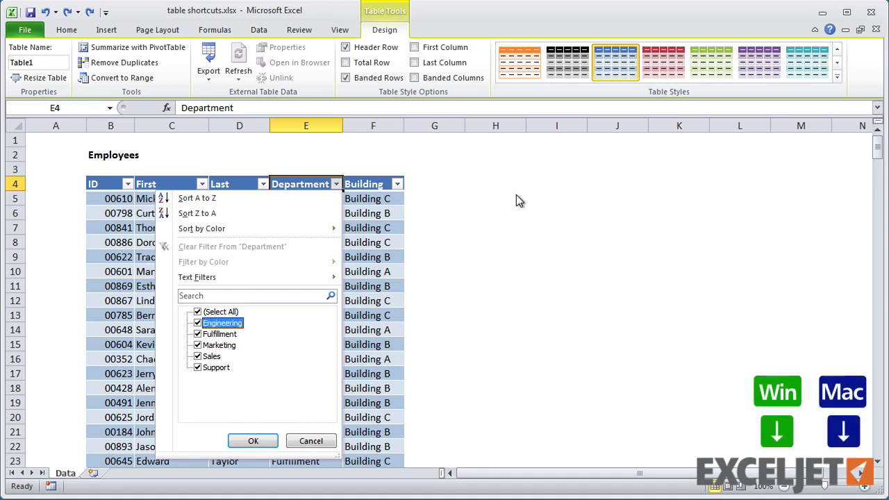
key(Down)
key(space)
key(Down)
key(space)
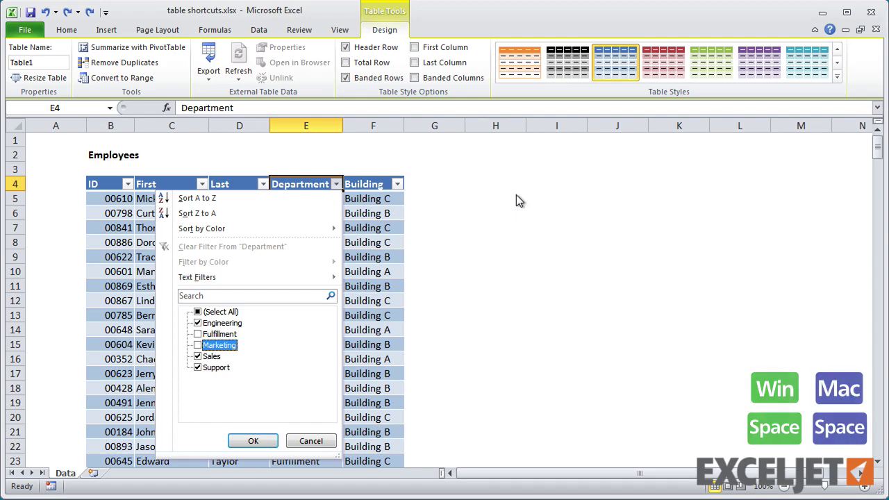
key(Return)
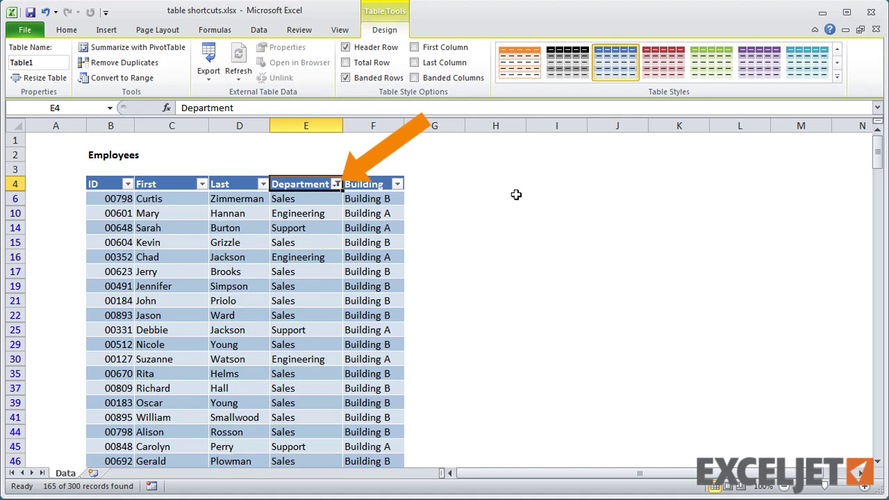
Clear the Department filter, sort Department A to Z, then re-sort Z to A
key(alt+Down)
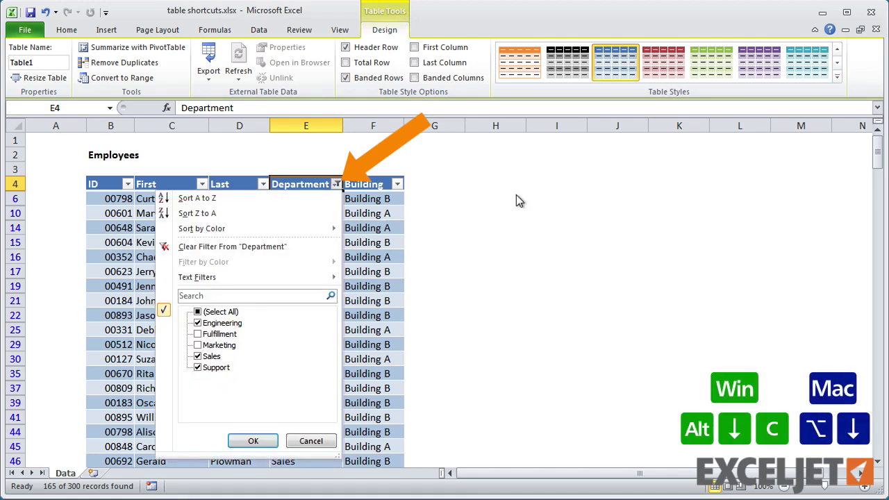
key(c)
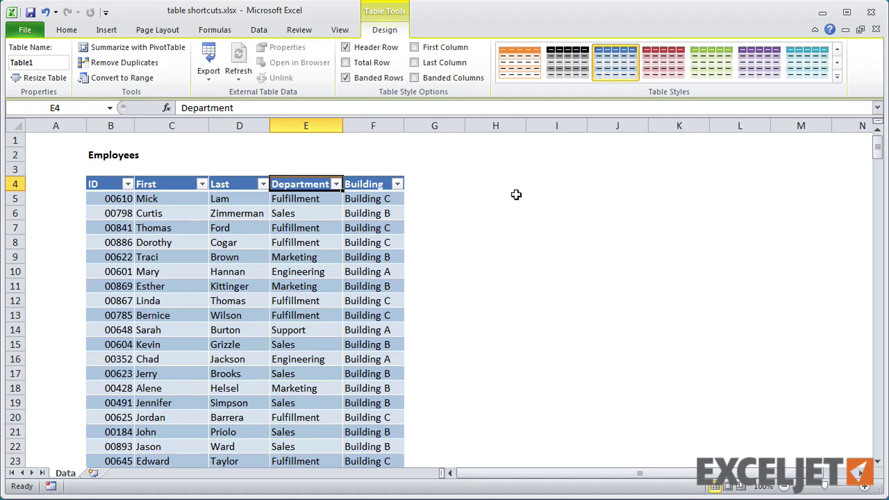
key(alt+Down)
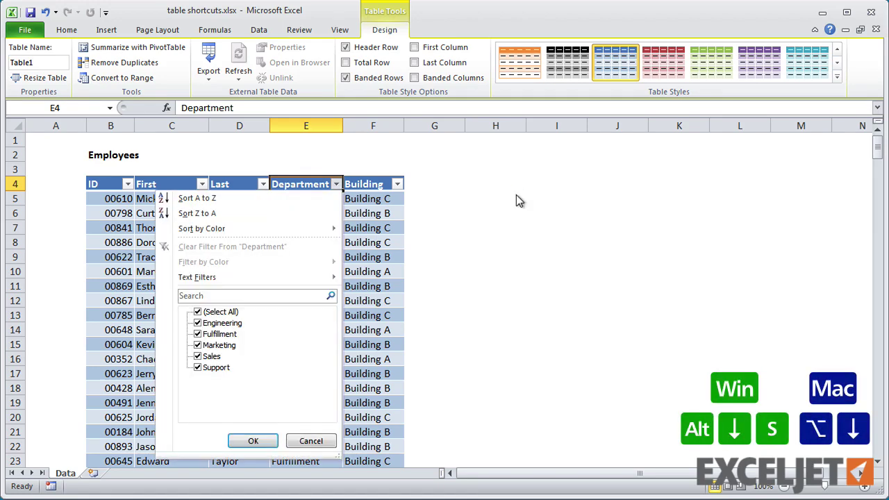
key(s)
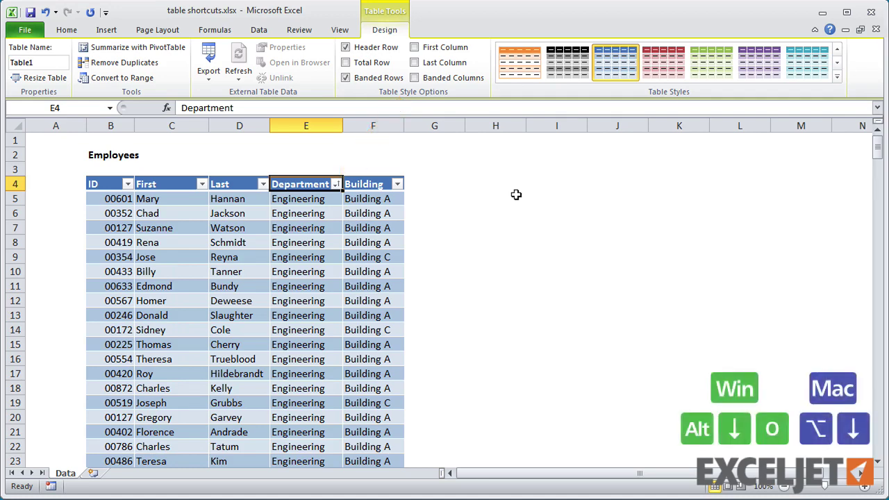
key(alt+Down)
key(o)
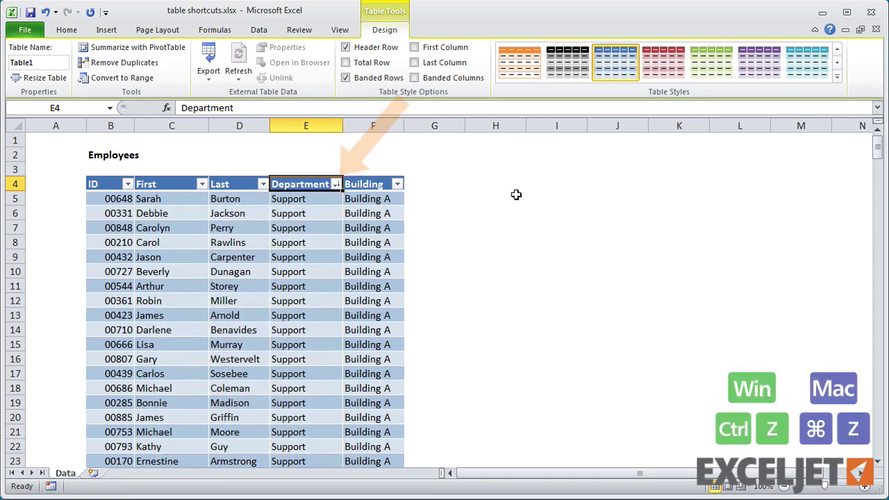
Undo the Z to A sort and toggle AutoFilter to clear all filters
key(ctrl+z)
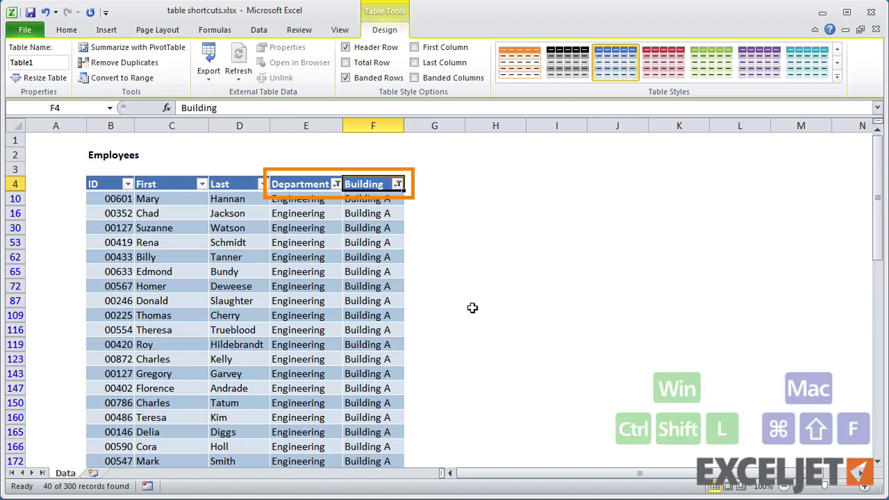
key(ctrl+shift+l)
key(ctrl+shift+l)
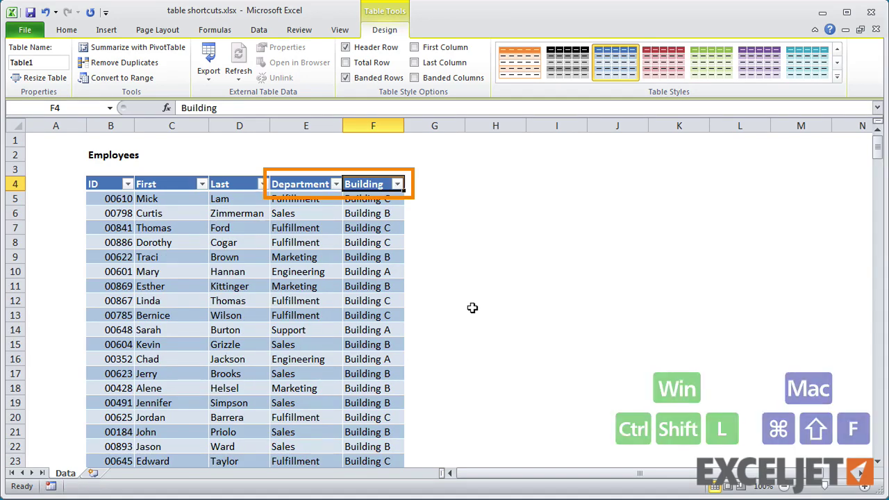